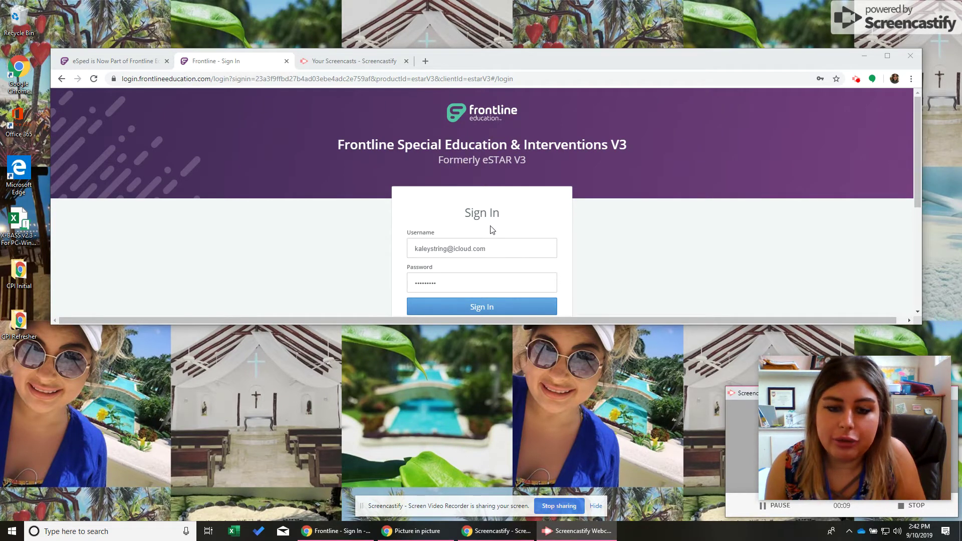
- Sign in to Frontline eSTAR with the pre-filled account credentials to reach the Morris County home page
{"action": "scroll", "coordinate": [493, 274], "scroll_direction": "down", "scroll_amount": 1}
{"action": "scroll", "coordinate": [494, 274], "scroll_direction": "up", "scroll_amount": 1}
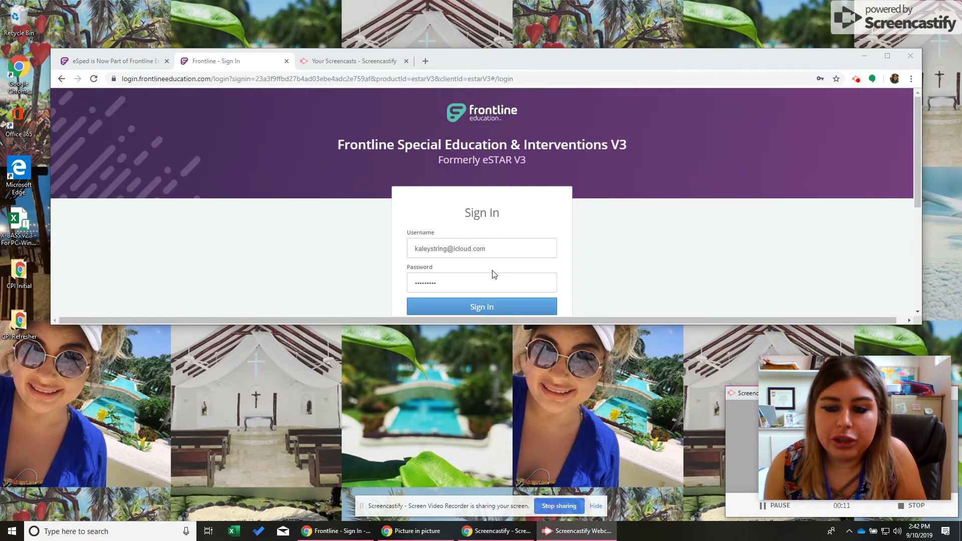
{"action": "left_click", "coordinate": [513, 310]}
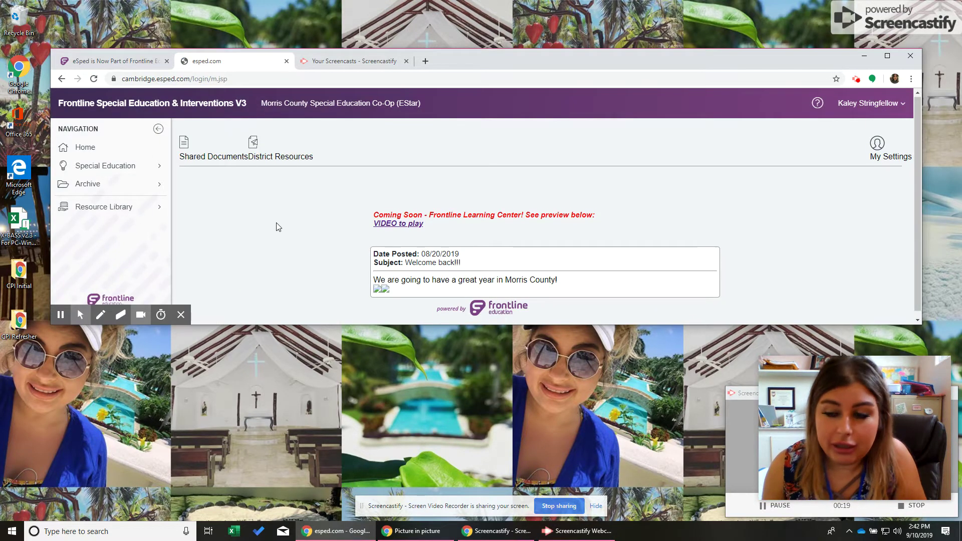
- Search Special Education > Progress Reports for last name 'Student' and open the test student's record
{"action": "left_click", "coordinate": [153, 165]}
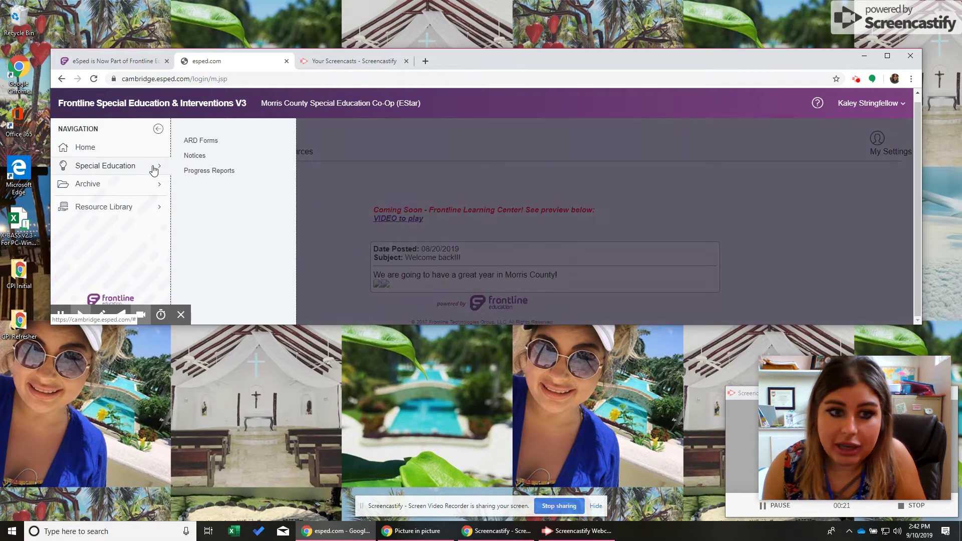
{"action": "left_click", "coordinate": [219, 177]}
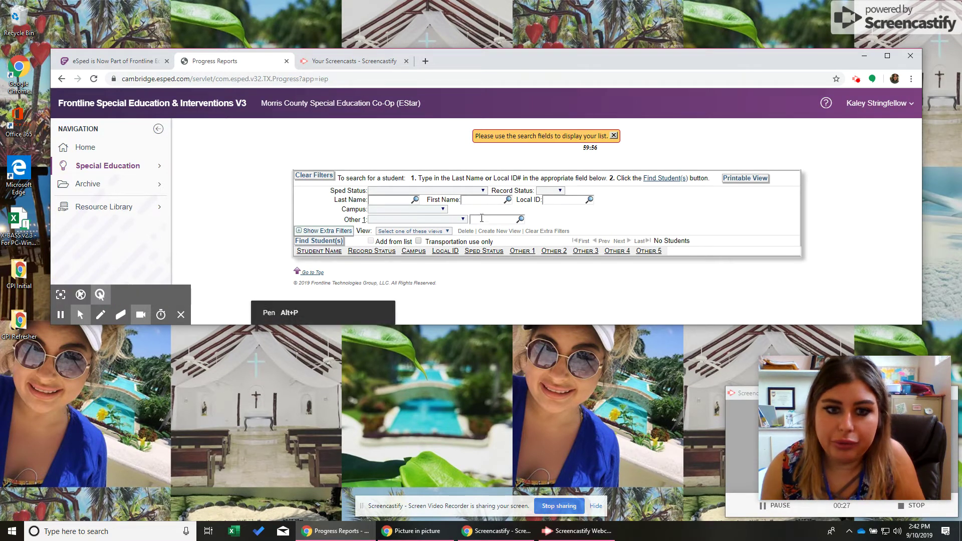
{"action": "left_click", "coordinate": [371, 199]}
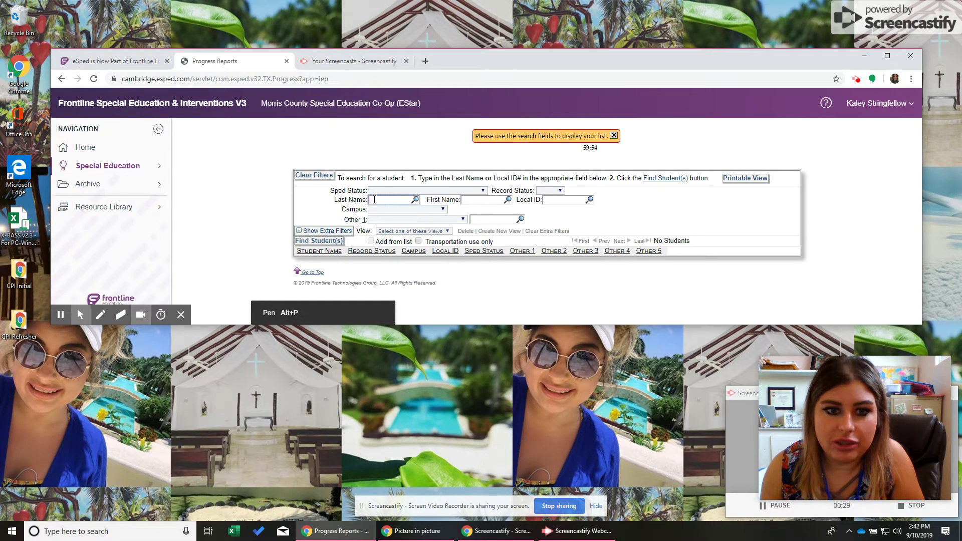
{"action": "type", "text": "Student"}
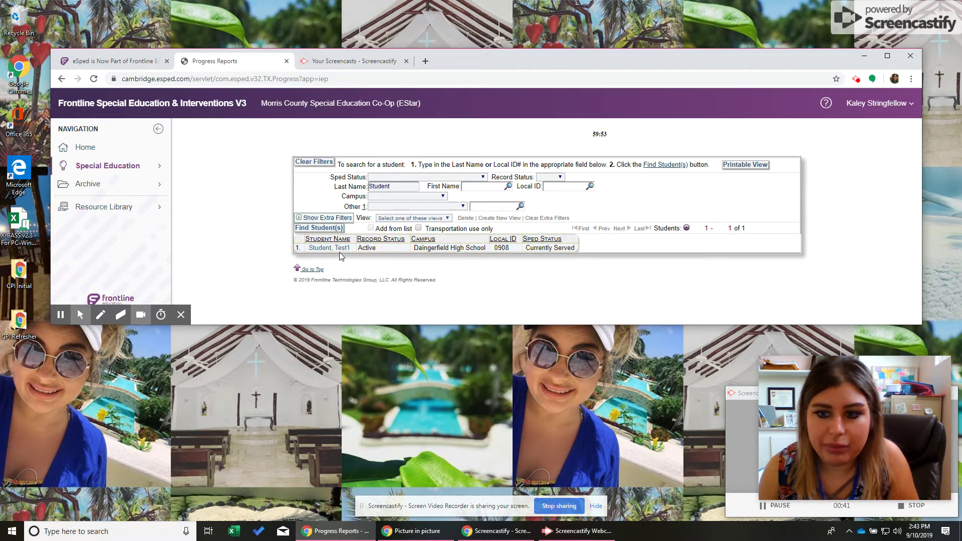
{"action": "left_click", "coordinate": [335, 249]}
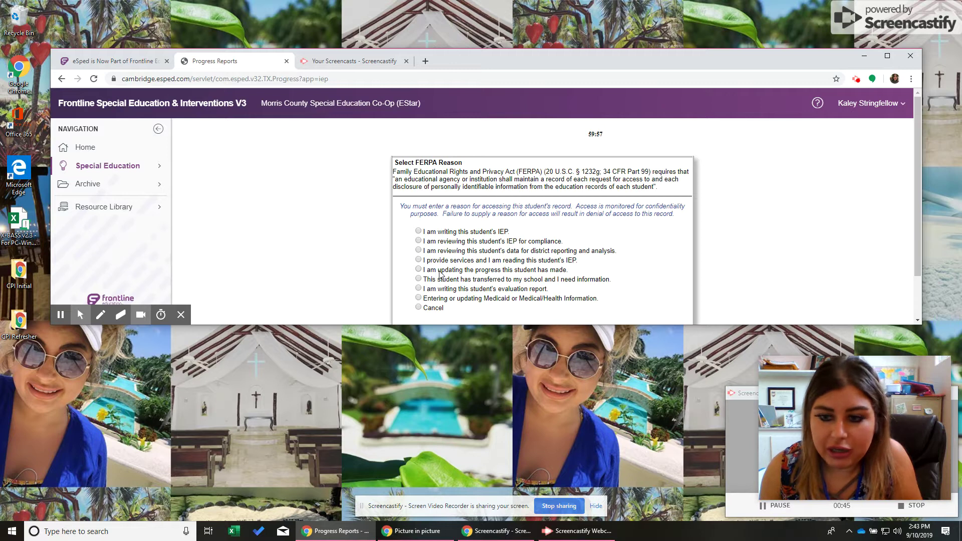
- Give 'updating progress' as the FERPA reason and switch to 7. Print Multiple Progress Reports, filtered by last name
{"action": "left_click", "coordinate": [439, 271]}
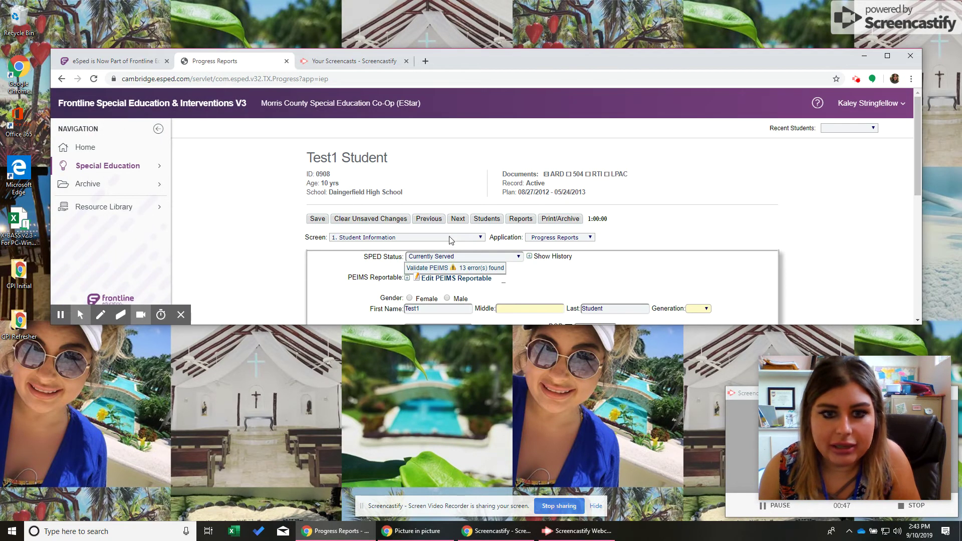
{"action": "left_click", "coordinate": [450, 240]}
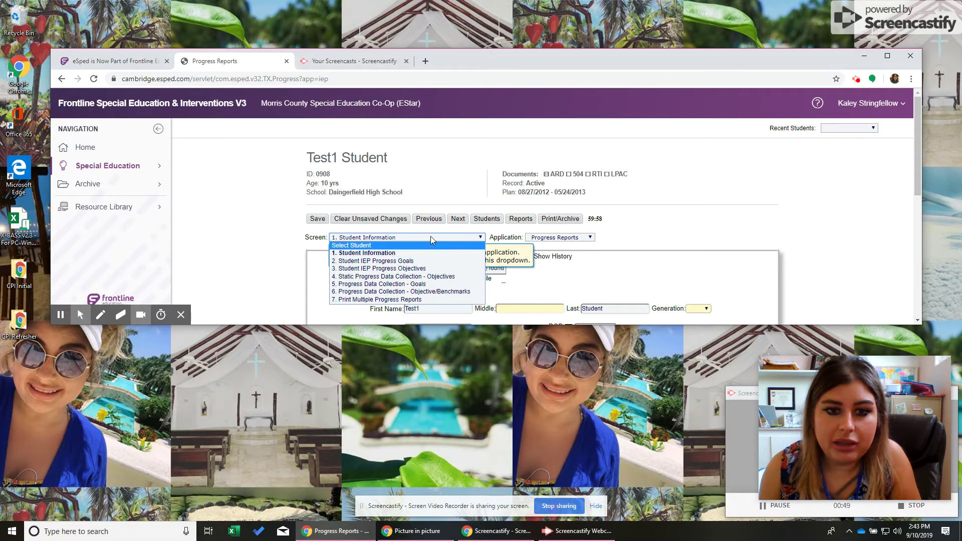
{"action": "left_click", "coordinate": [431, 237]}
{"action": "left_click", "coordinate": [431, 237]}
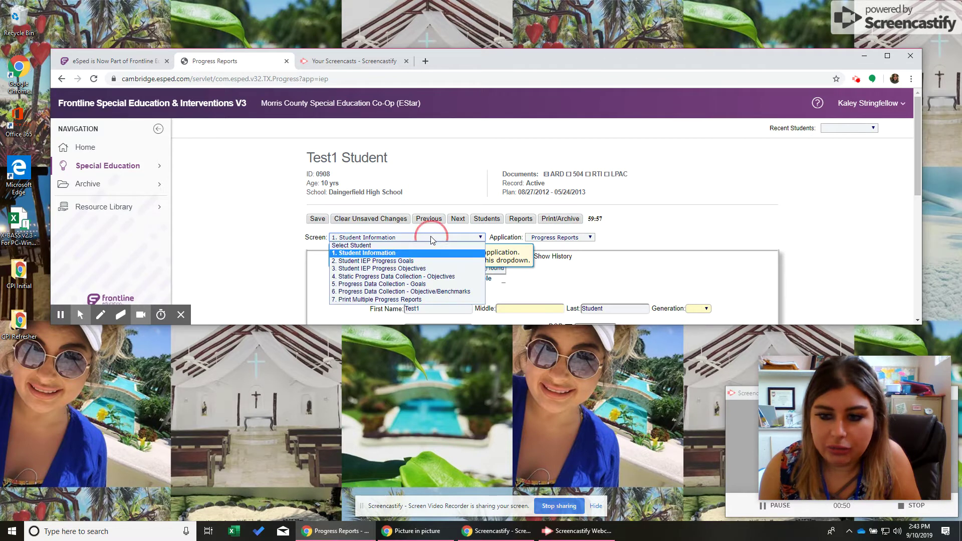
{"action": "left_click", "coordinate": [417, 300]}
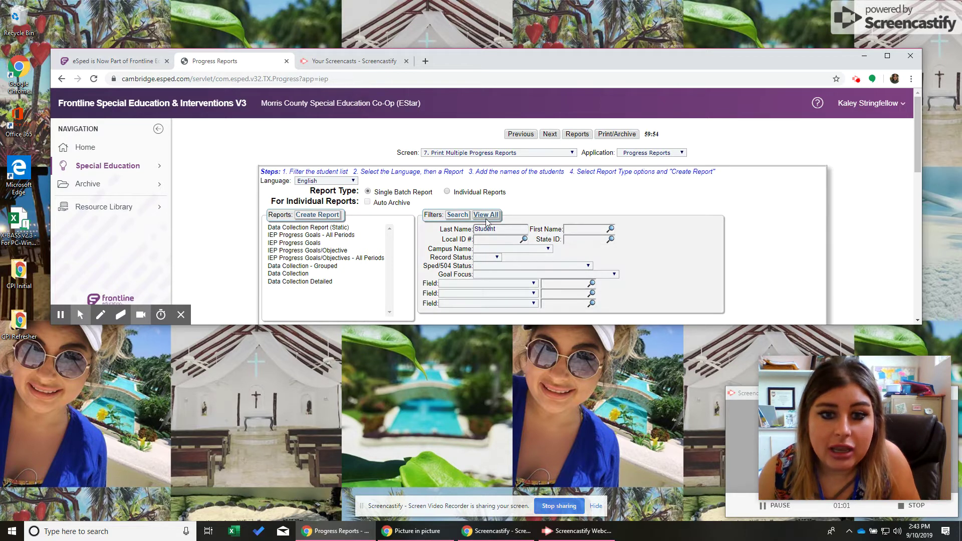
{"action": "left_click", "coordinate": [458, 215]}
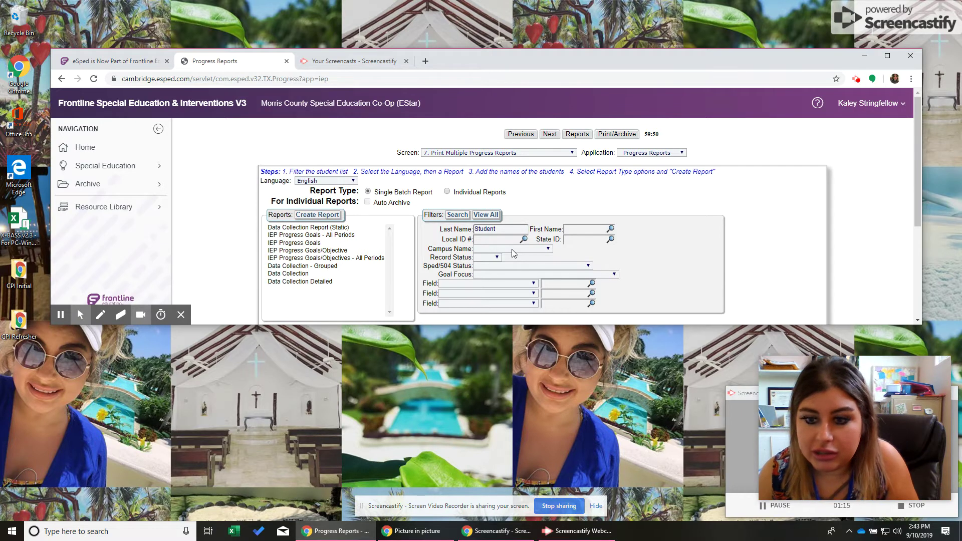
- Rerun the last-name 'Student' search with Campus Name blank and enlarge the window to show the match
{"action": "left_click", "coordinate": [513, 250]}
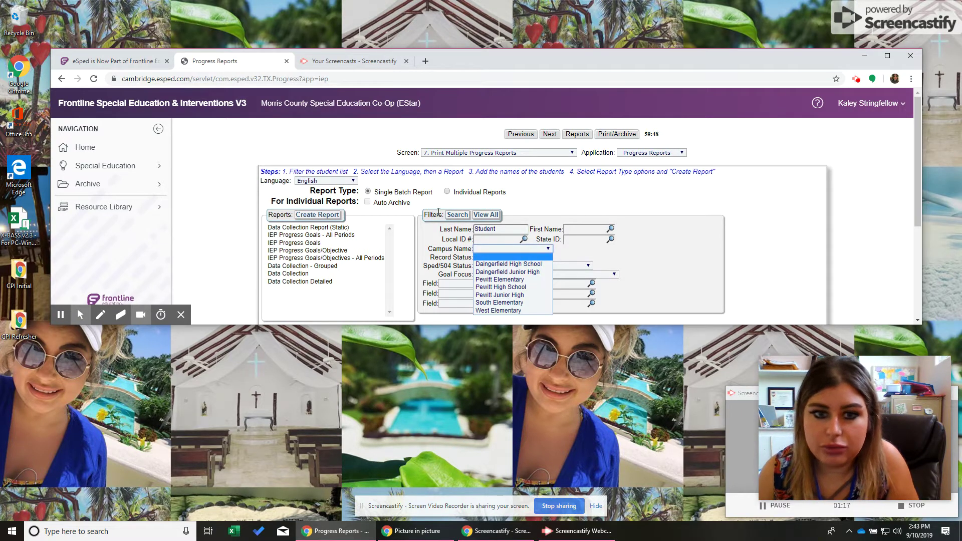
{"action": "left_click", "coordinate": [666, 273]}
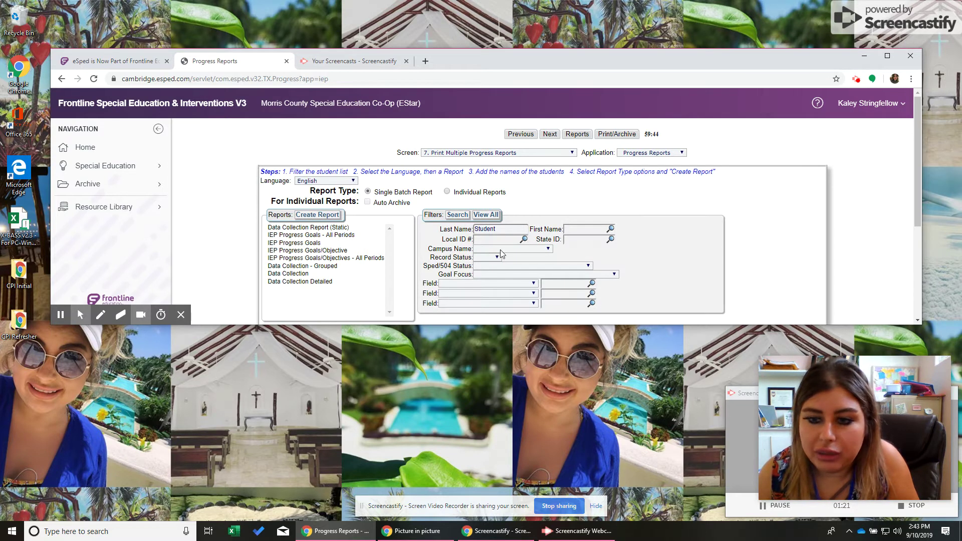
{"action": "mouse_move", "coordinate": [930, 400]}
{"action": "left_click", "coordinate": [457, 214]}
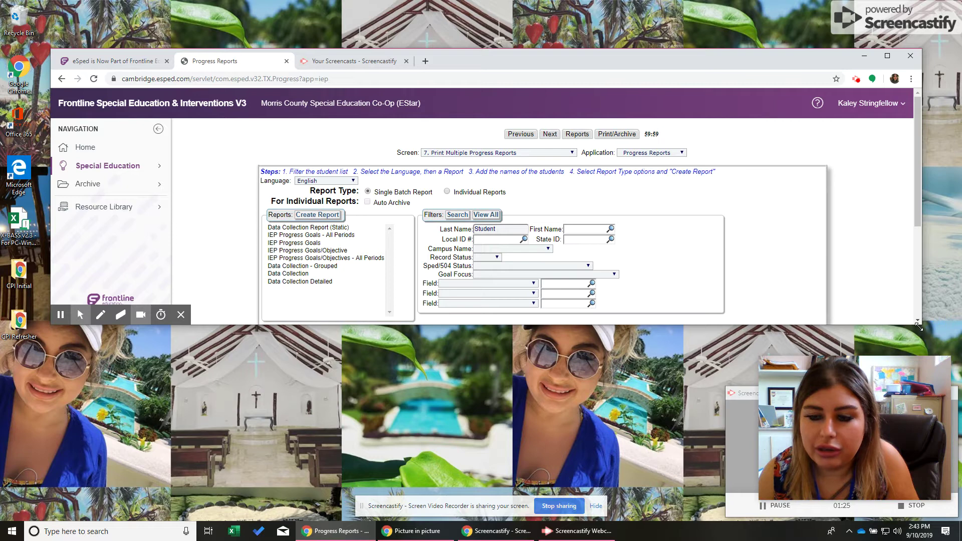
{"action": "left_click_drag", "start_coordinate": [921, 324], "coordinate": [950, 465]}
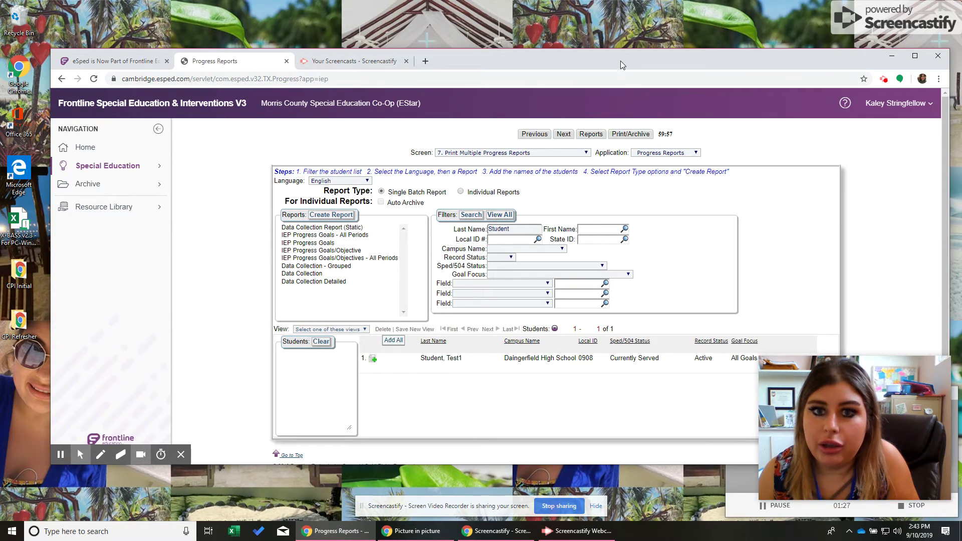
{"action": "left_click_drag", "start_coordinate": [623, 64], "coordinate": [610, 16]}
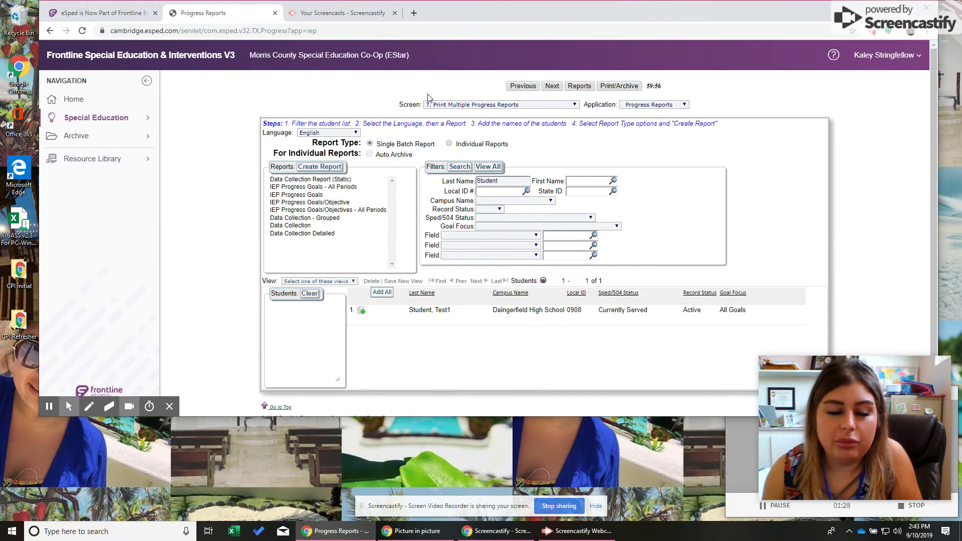
- Submit an IEP Progress Goals/Objectives - All Periods batch report for the test student and confirm it
{"action": "left_click", "coordinate": [326, 210]}
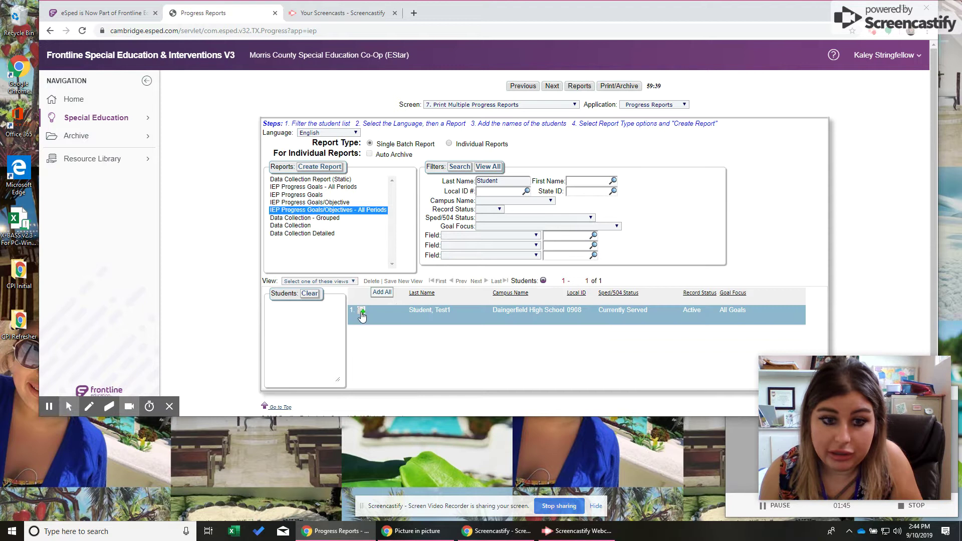
{"action": "left_click", "coordinate": [361, 311]}
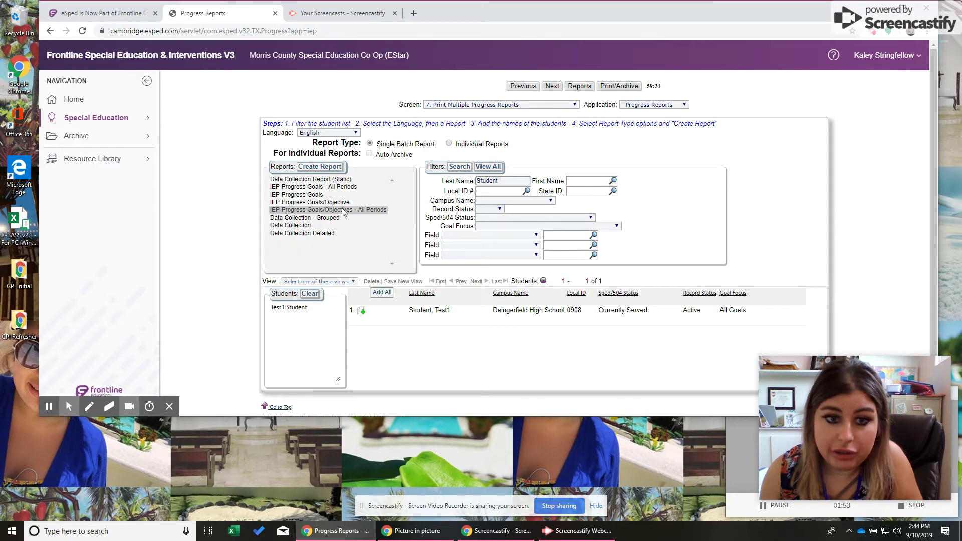
{"action": "left_click", "coordinate": [332, 167]}
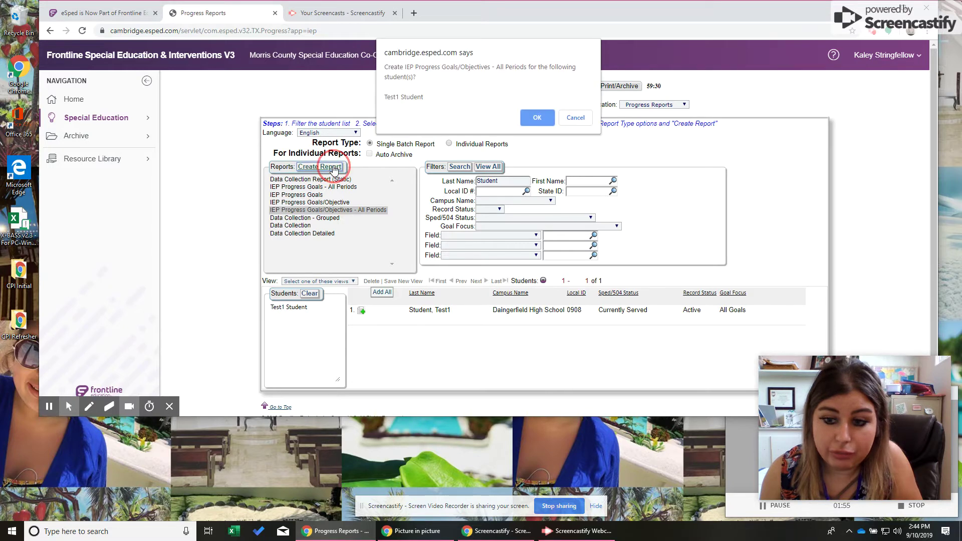
{"action": "left_click", "coordinate": [529, 122]}
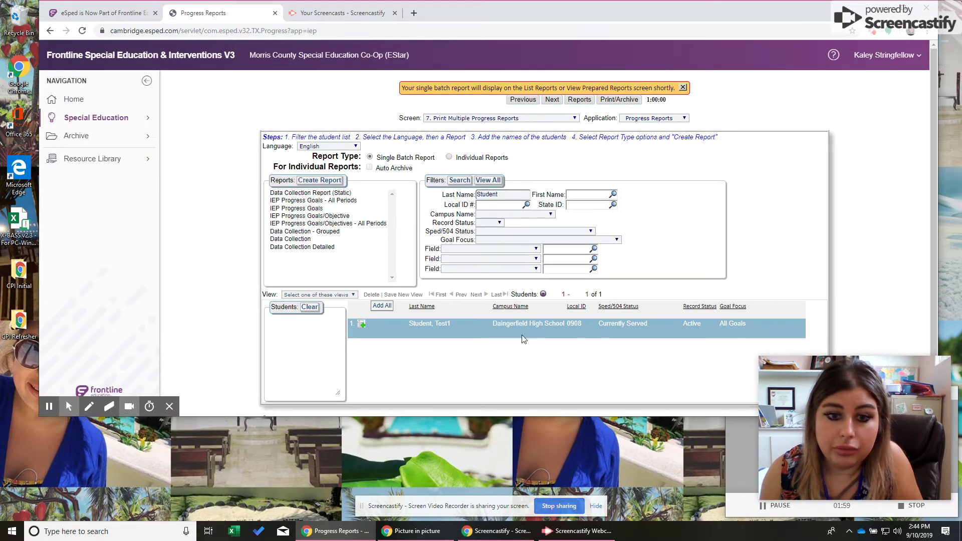
{"action": "scroll", "coordinate": [522, 340], "scroll_direction": "down", "scroll_amount": 1}
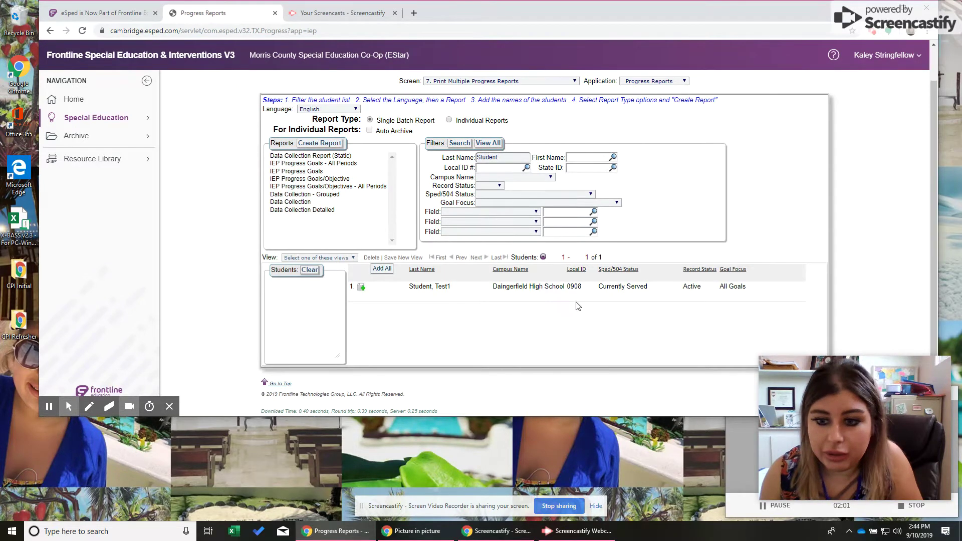
{"action": "scroll", "coordinate": [596, 315], "scroll_direction": "up", "scroll_amount": 1}
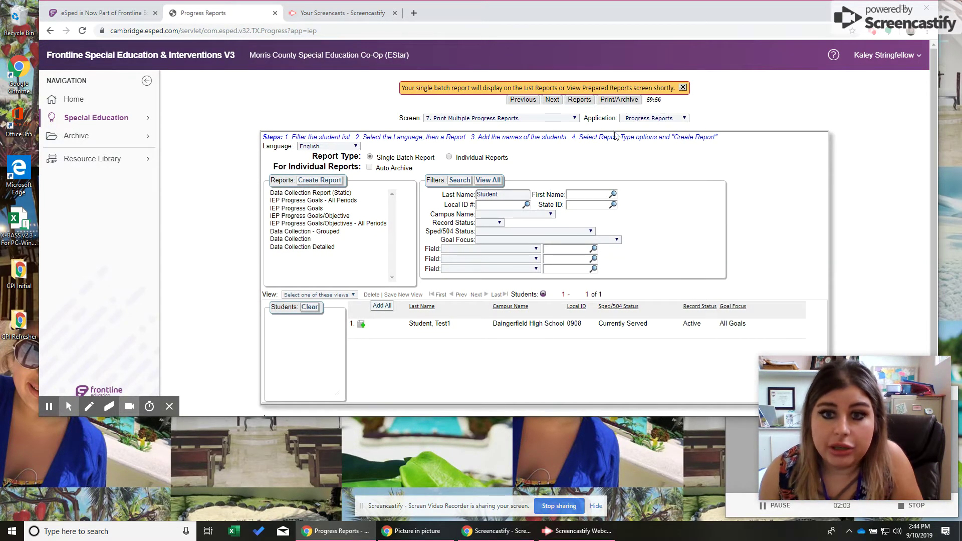
{"action": "left_click", "coordinate": [649, 119]}
{"action": "left_click", "coordinate": [649, 119]}
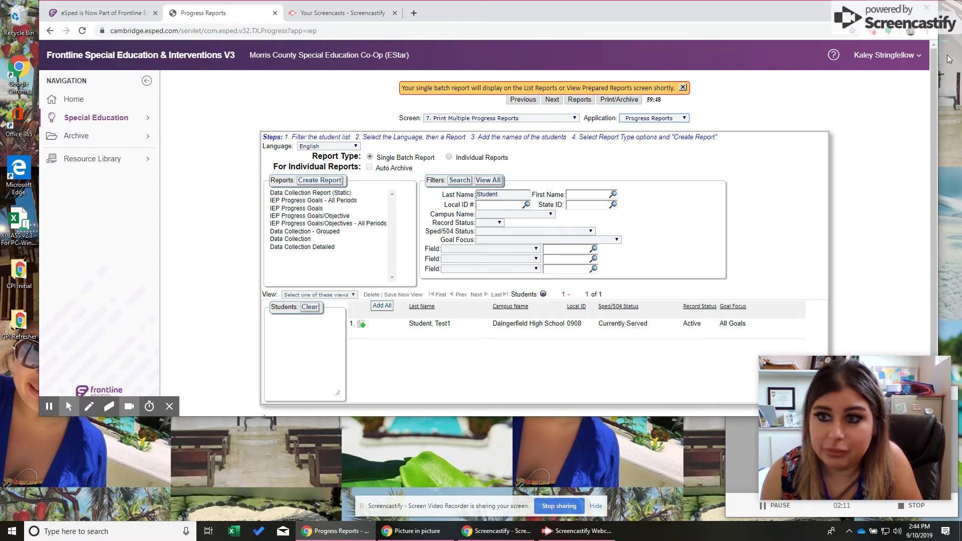
{"action": "left_click_drag", "start_coordinate": [824, 12], "coordinate": [805, 343]}
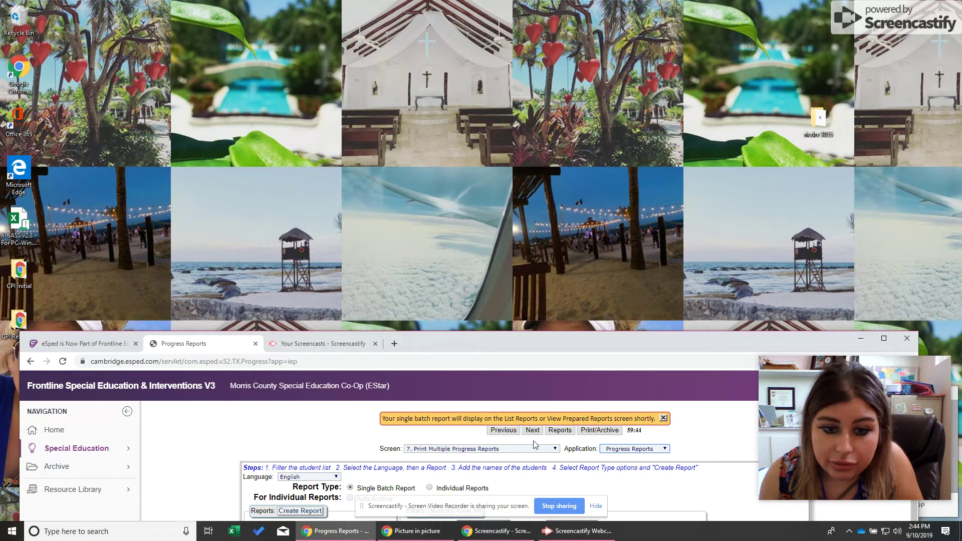
{"action": "left_click", "coordinate": [560, 430]}
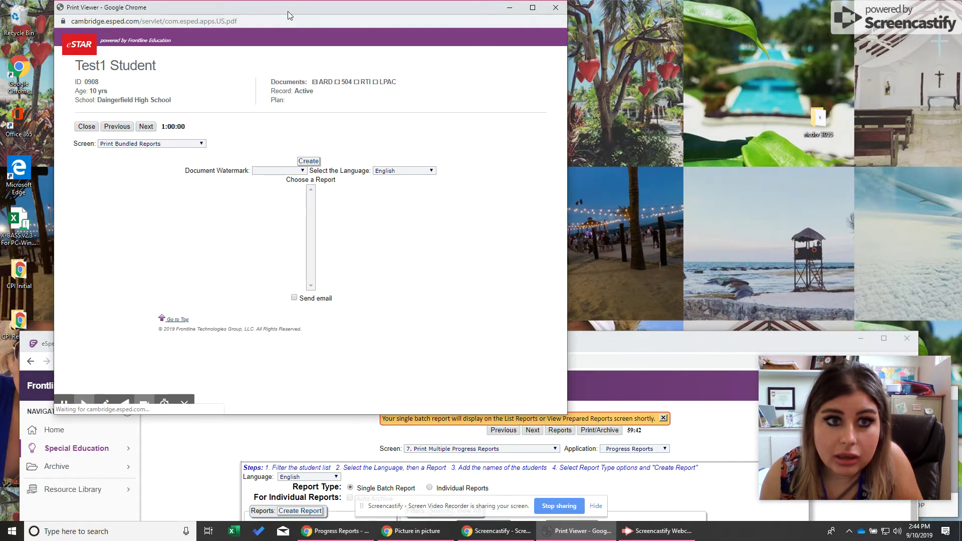
{"action": "left_click_drag", "start_coordinate": [287, 11], "coordinate": [391, 32]}
{"action": "left_click", "coordinate": [253, 167]}
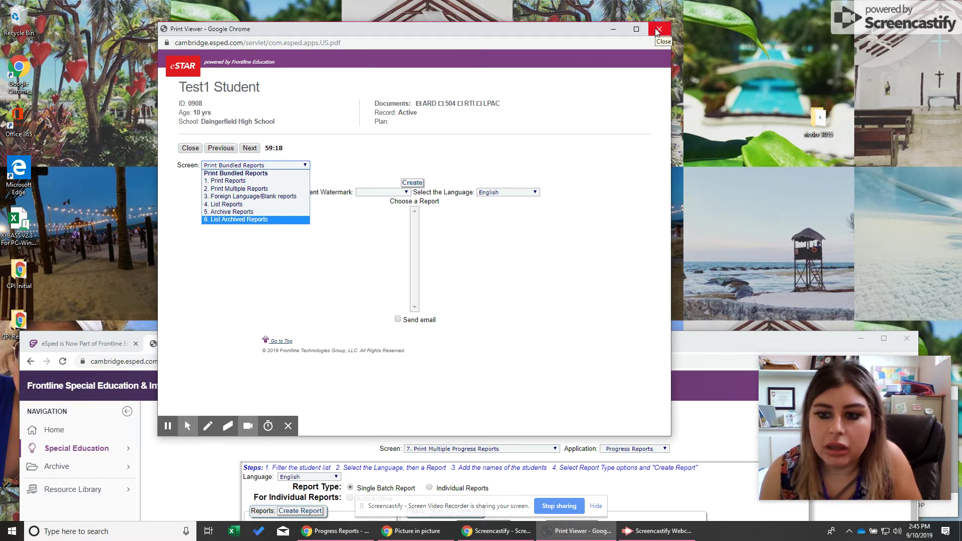
{"action": "left_click", "coordinate": [658, 31]}
{"action": "left_click_drag", "start_coordinate": [708, 347], "coordinate": [690, 16]}
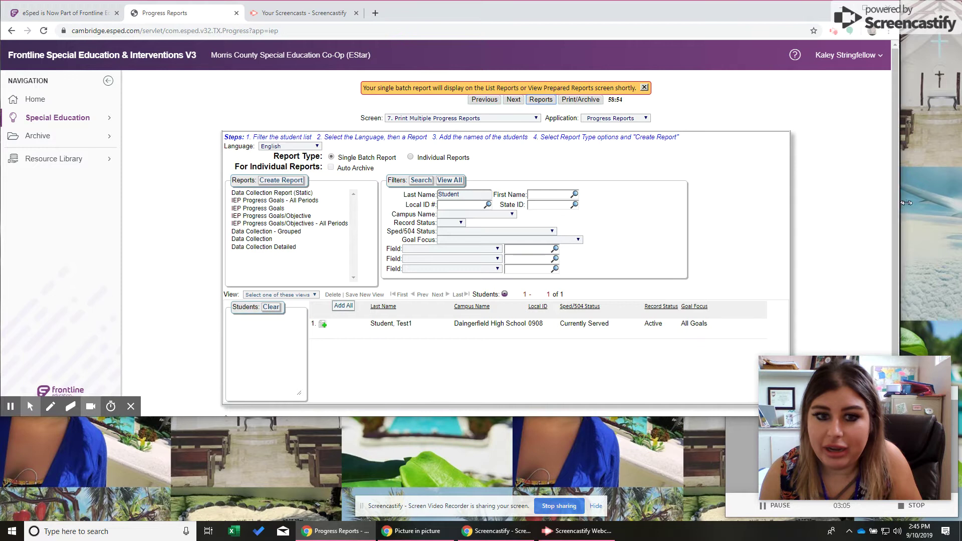
- Enlarge the window, search Special Education students, and open the test student citing 'I provide services'
{"action": "left_click_drag", "start_coordinate": [905, 203], "coordinate": [959, 203]}
{"action": "left_click_drag", "start_coordinate": [689, 416], "coordinate": [689, 516]}
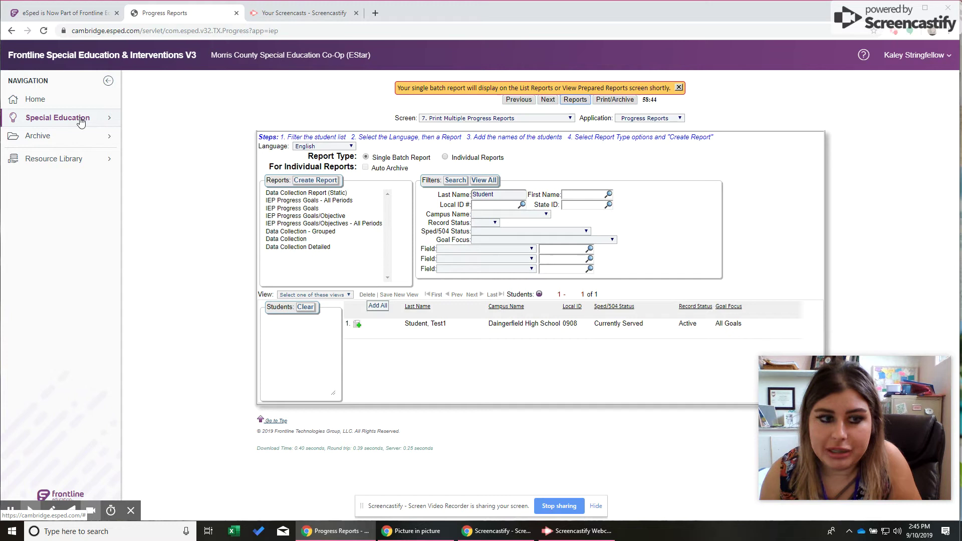
{"action": "left_click", "coordinate": [81, 122]}
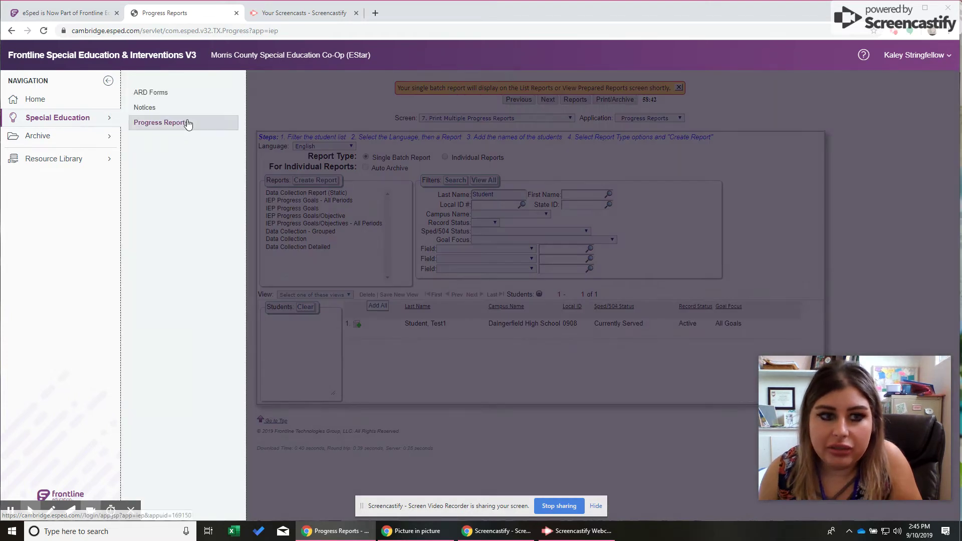
{"action": "left_click", "coordinate": [170, 106]}
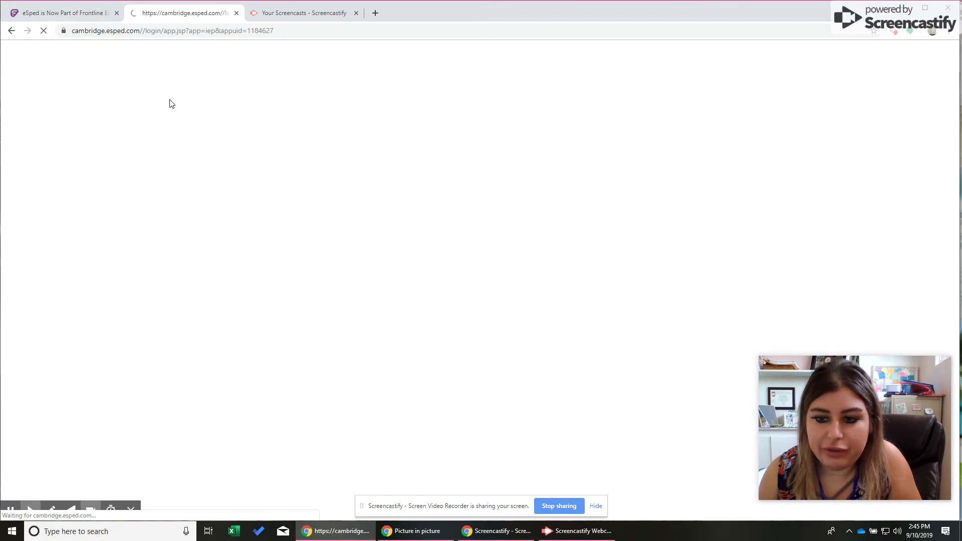
{"action": "left_click", "coordinate": [86, 124]}
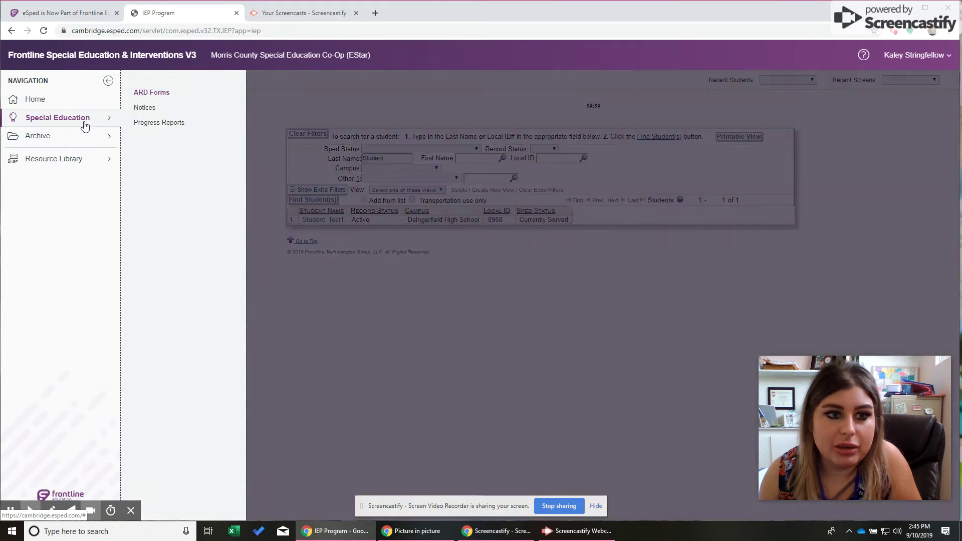
{"action": "left_click", "coordinate": [551, 401]}
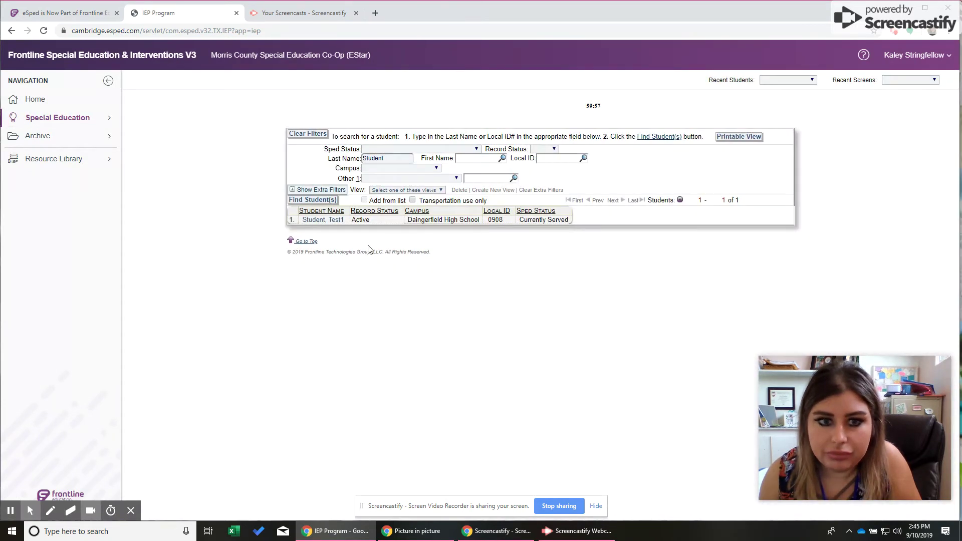
{"action": "left_click", "coordinate": [323, 219]}
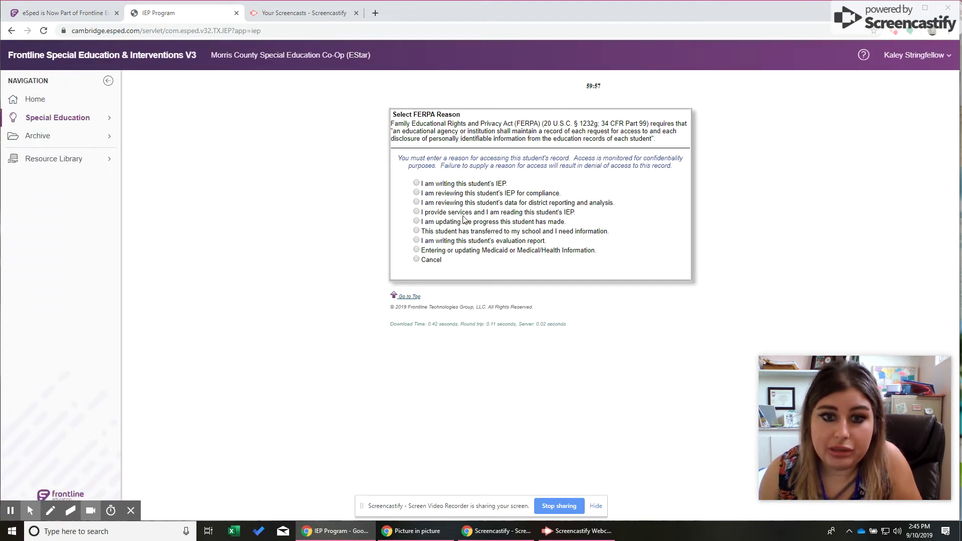
{"action": "left_click", "coordinate": [417, 212]}
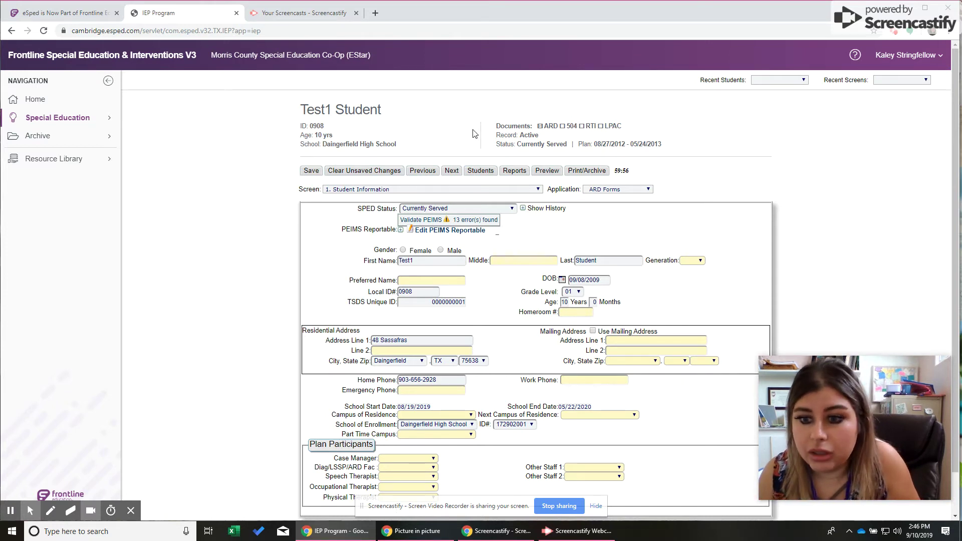
- Switch the test student's record to the 146. Print Batch screen
{"action": "left_click", "coordinate": [375, 191]}
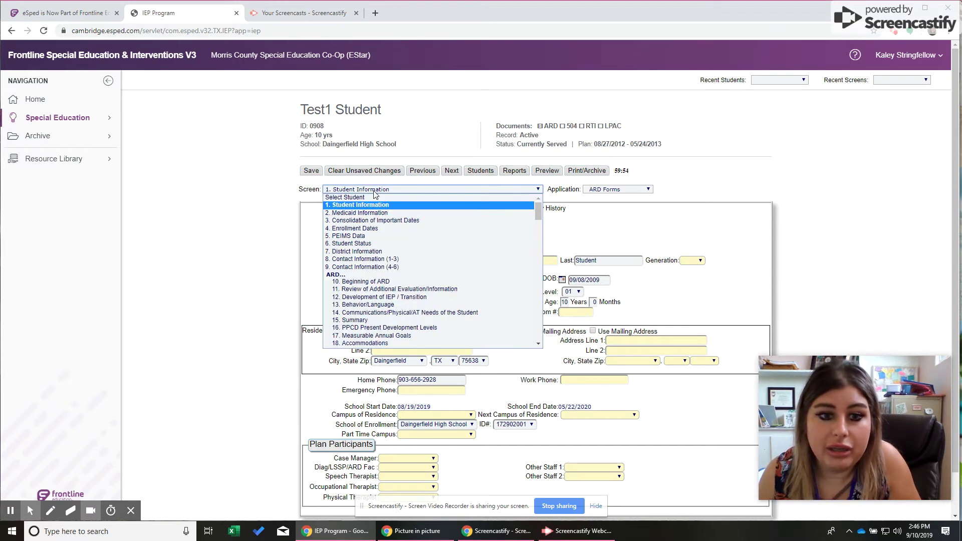
{"action": "scroll", "coordinate": [424, 276], "scroll_direction": "down", "scroll_amount": 20}
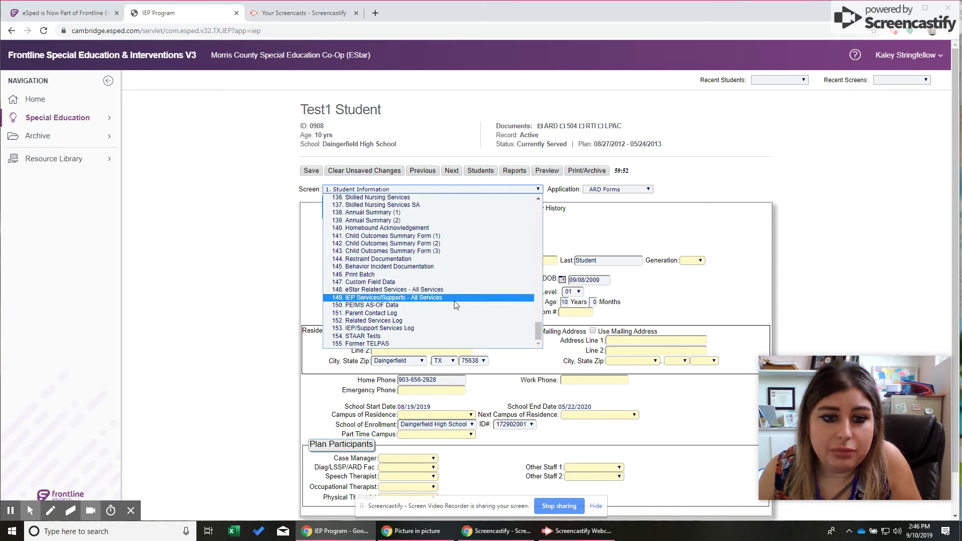
{"action": "scroll", "coordinate": [437, 333], "scroll_direction": "up", "scroll_amount": 5}
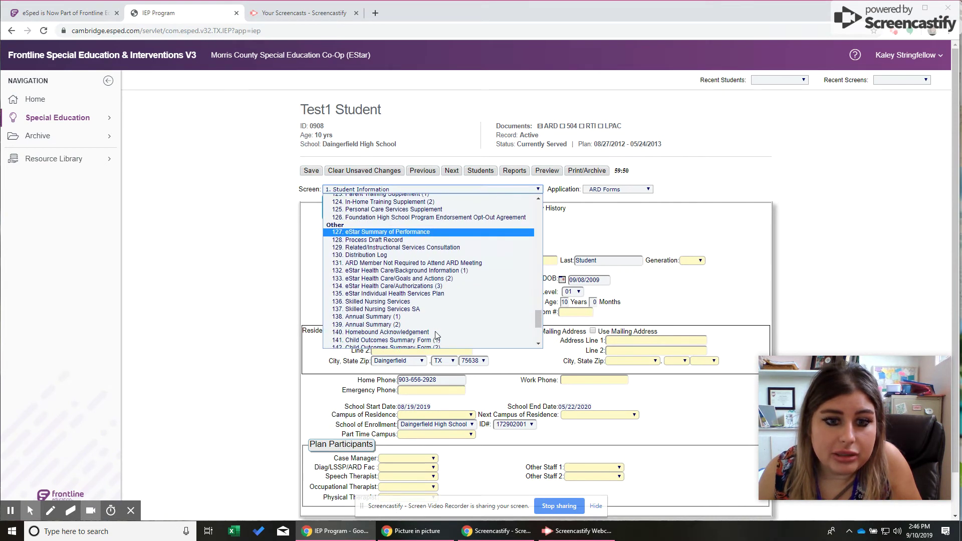
{"action": "scroll", "coordinate": [443, 311], "scroll_direction": "down", "scroll_amount": 4}
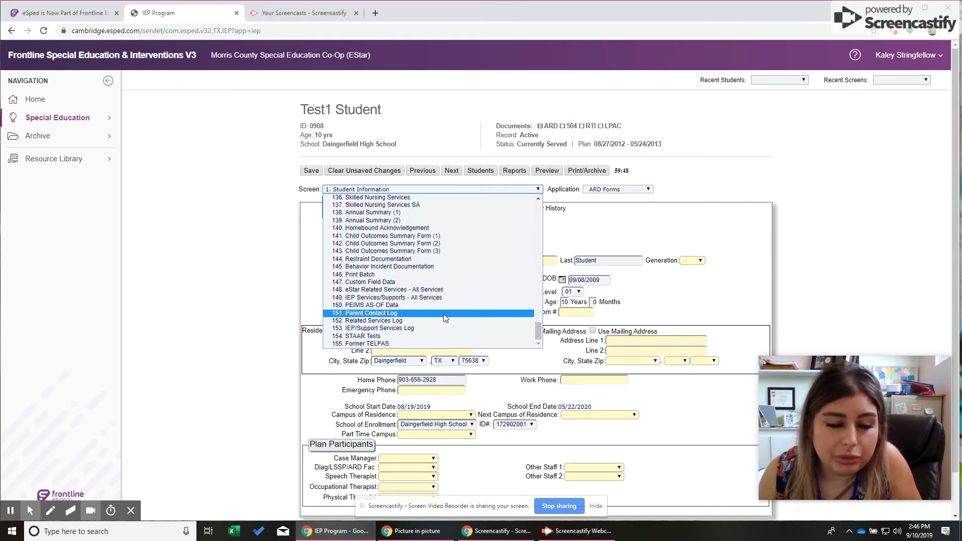
{"action": "scroll", "coordinate": [443, 313], "scroll_direction": "up", "scroll_amount": 4}
{"action": "scroll", "coordinate": [444, 314], "scroll_direction": "down", "scroll_amount": 5}
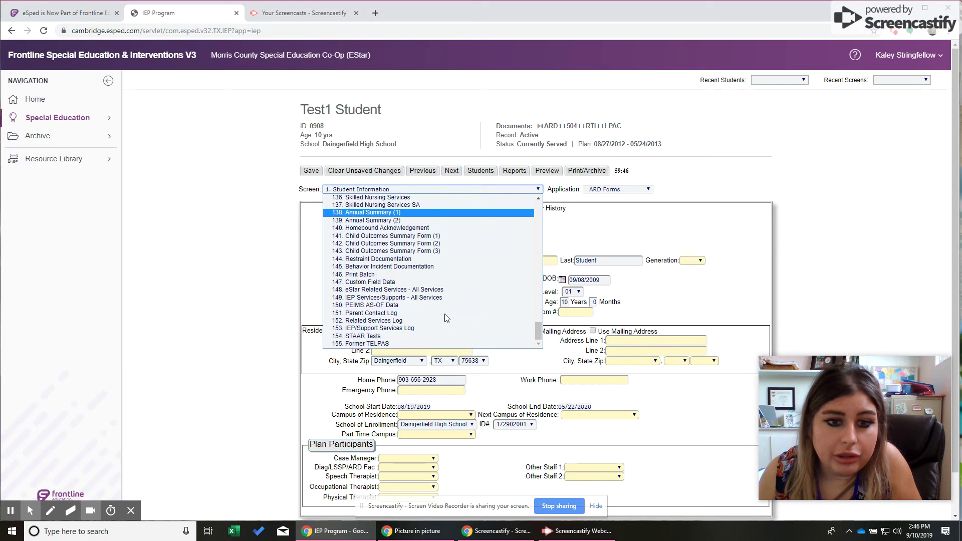
{"action": "left_click", "coordinate": [414, 275]}
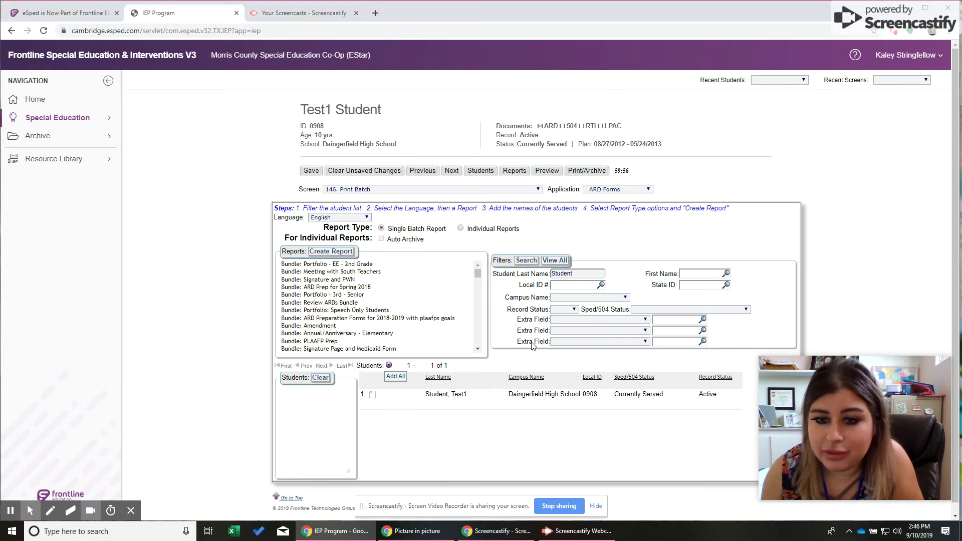
- Select eStar State Assessment (STAAR) from the Print Batch reports list, passing over Goal and Objectives
{"action": "scroll", "coordinate": [361, 314], "scroll_direction": "down", "scroll_amount": 10}
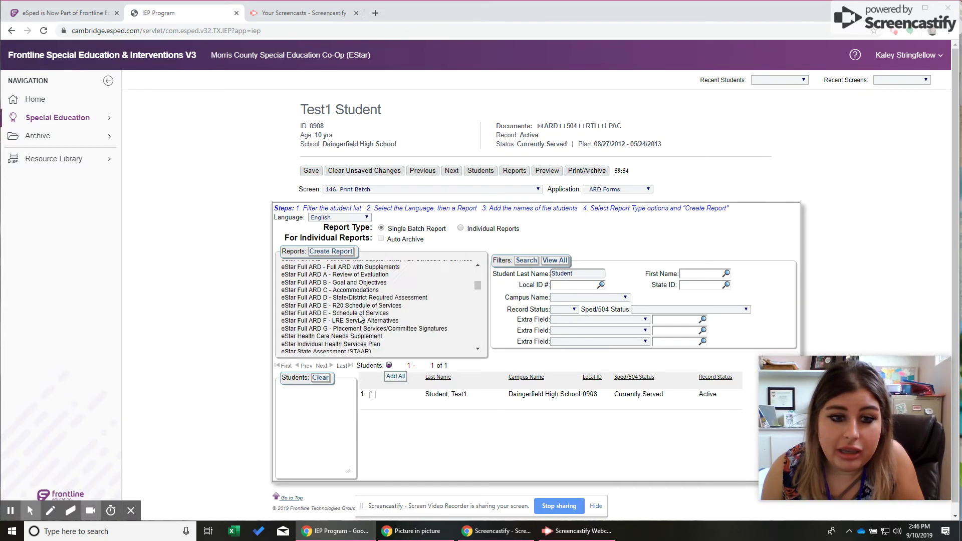
{"action": "scroll", "coordinate": [355, 311], "scroll_direction": "down", "scroll_amount": 10}
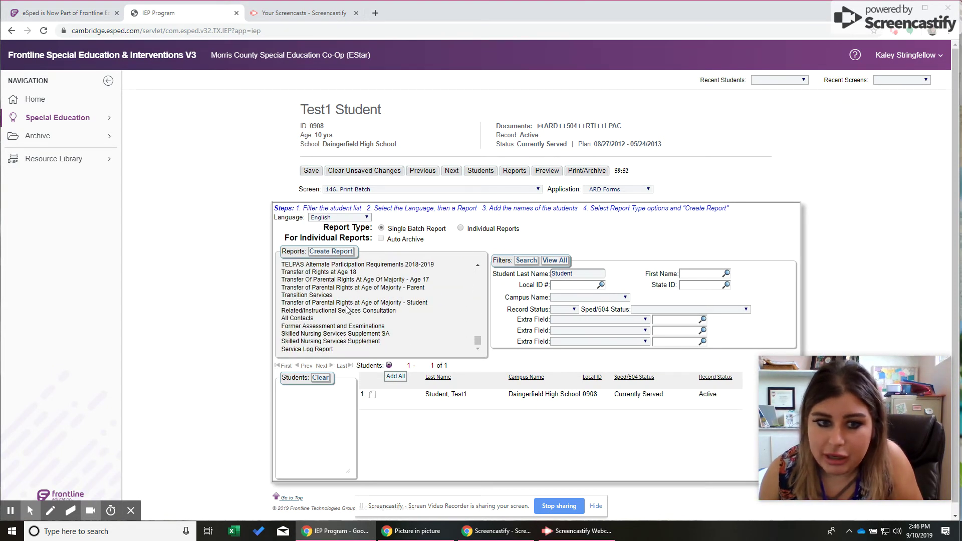
{"action": "scroll", "coordinate": [344, 318], "scroll_direction": "up", "scroll_amount": 20}
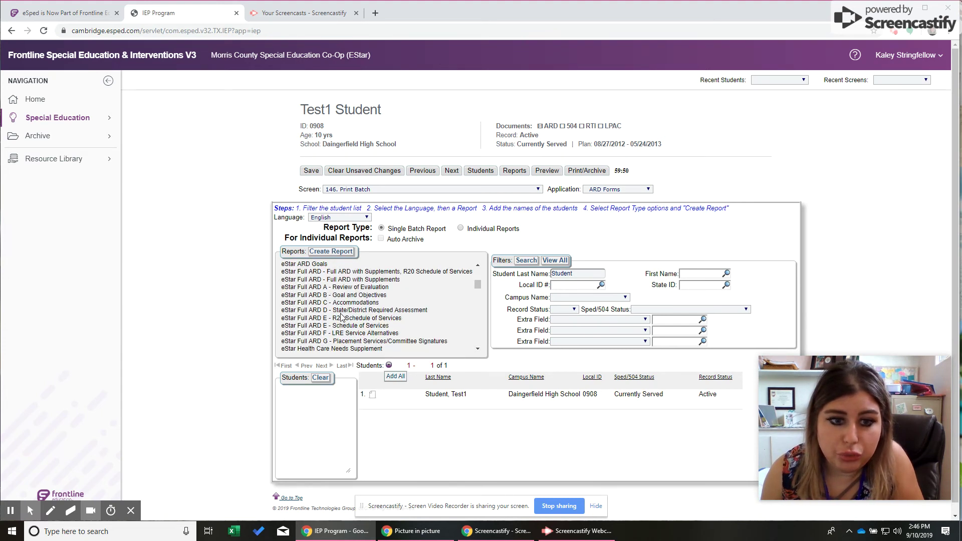
{"action": "scroll", "coordinate": [342, 316], "scroll_direction": "down", "scroll_amount": 3}
{"action": "scroll", "coordinate": [342, 316], "scroll_direction": "up", "scroll_amount": 3}
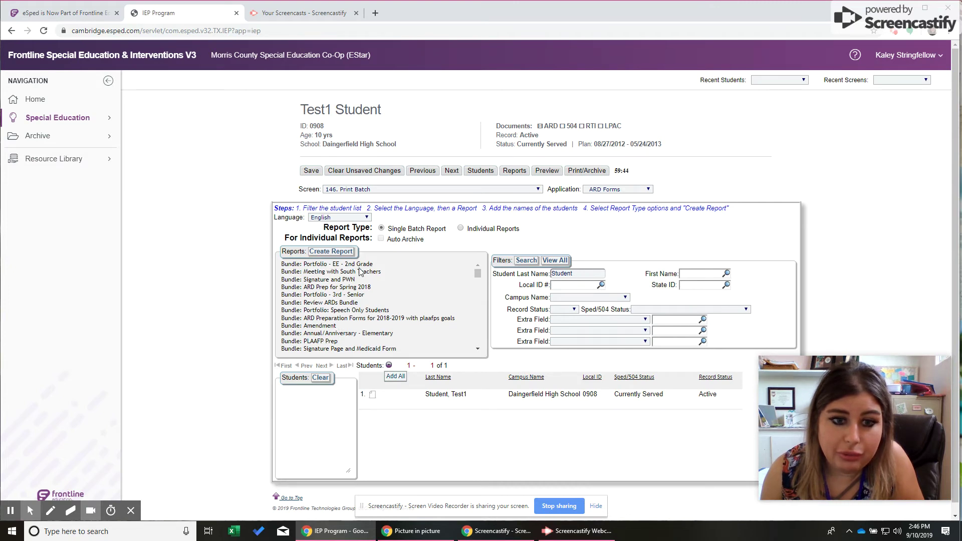
{"action": "scroll", "coordinate": [360, 335], "scroll_direction": "down", "scroll_amount": 10}
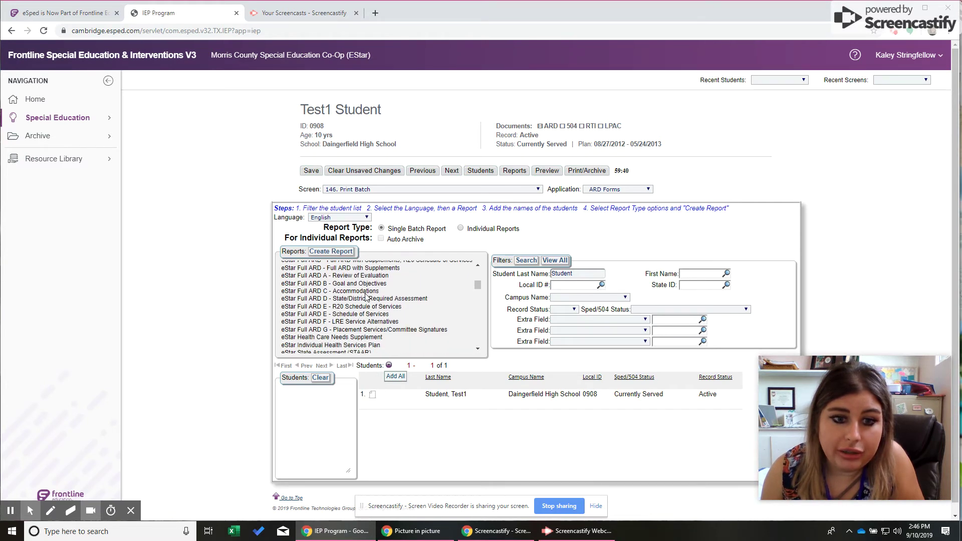
{"action": "left_click", "coordinate": [368, 283]}
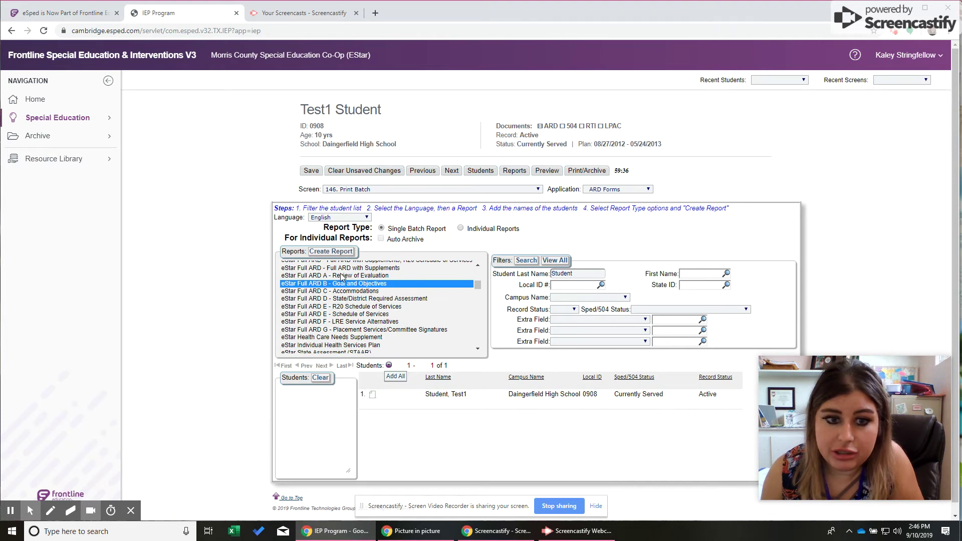
{"action": "scroll", "coordinate": [360, 318], "scroll_direction": "down", "scroll_amount": 3}
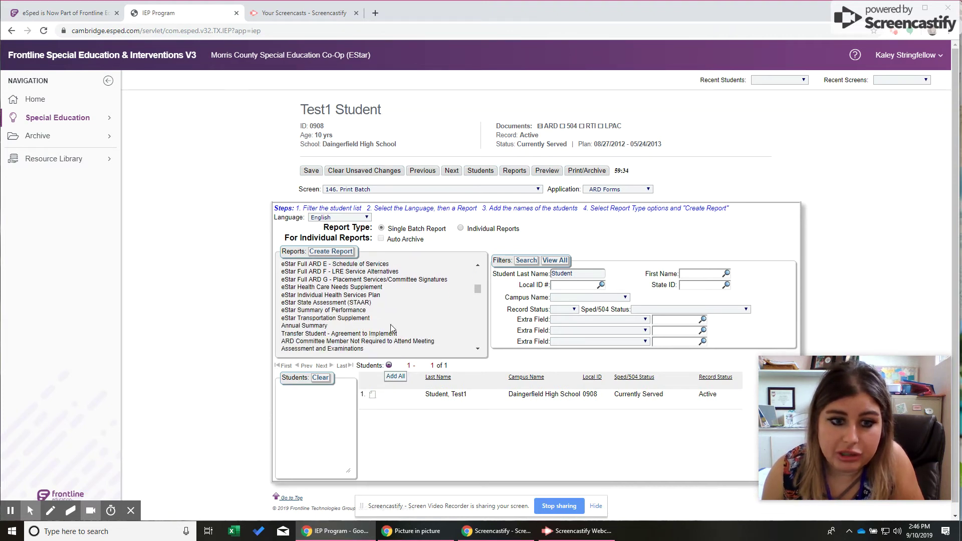
{"action": "left_click", "coordinate": [363, 304]}
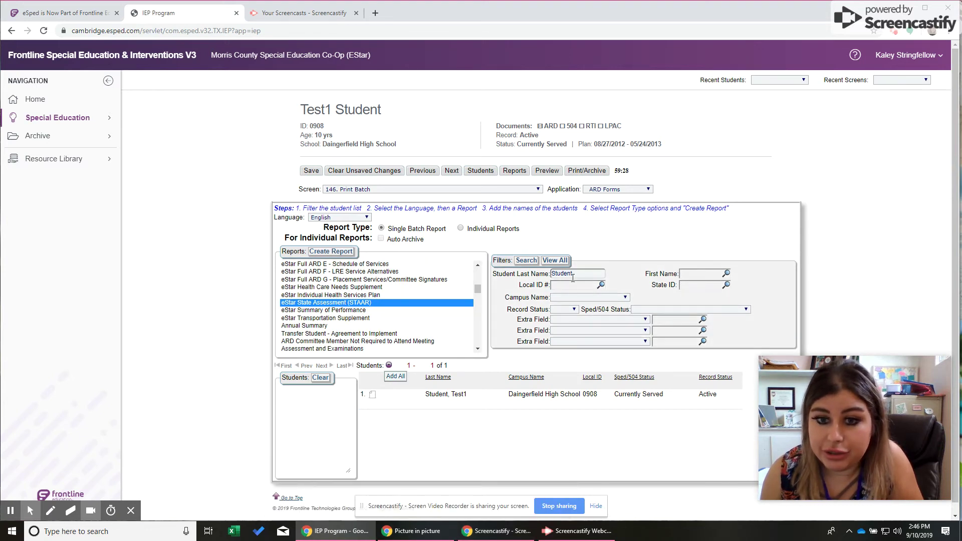
{"action": "left_click", "coordinate": [565, 299]}
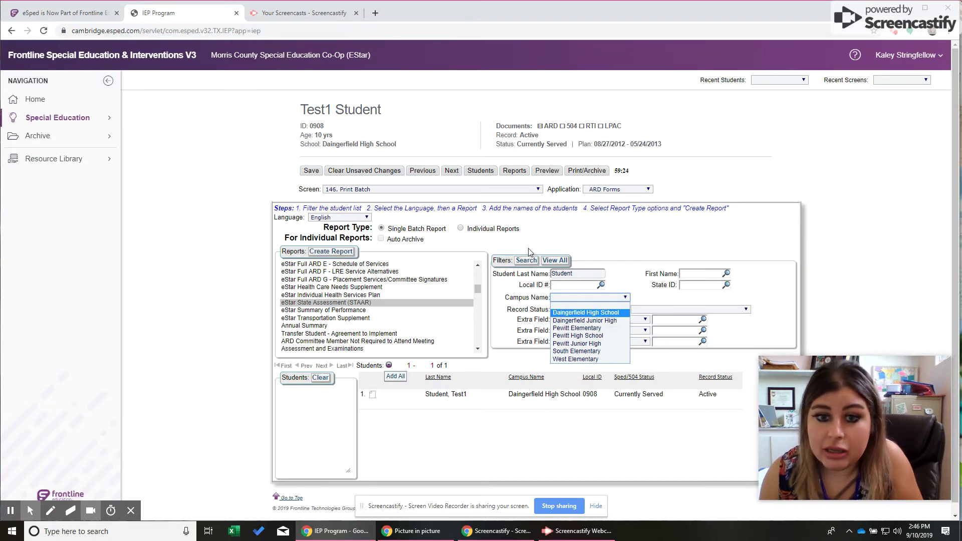
- Add the test student to the batch, reselect eStar State Assessment (STAAR), and request report creation
{"action": "left_click", "coordinate": [846, 324]}
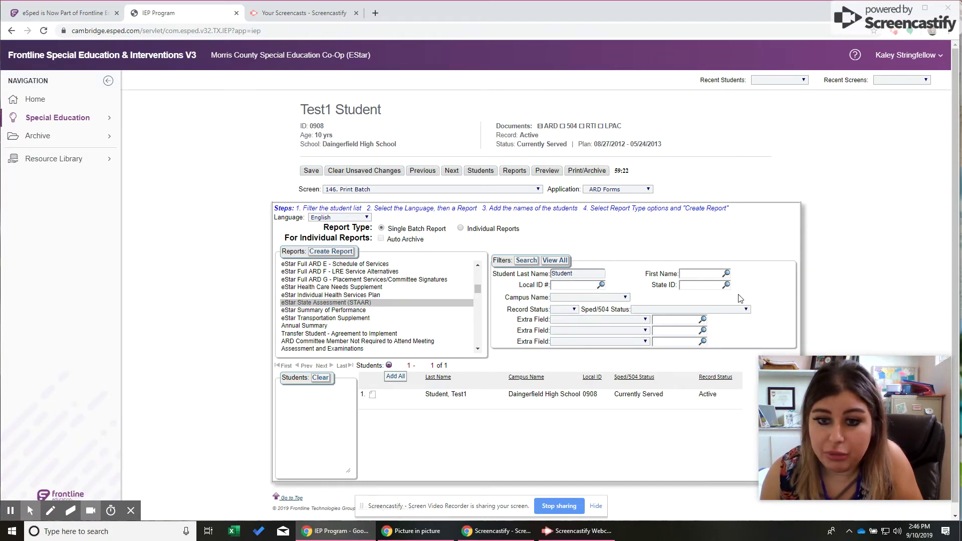
{"action": "left_click", "coordinate": [362, 396]}
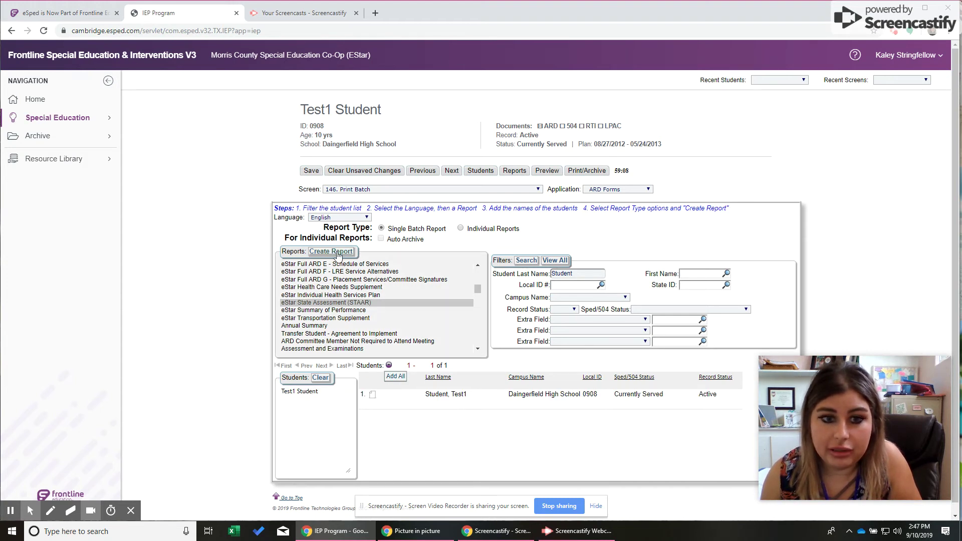
{"action": "left_click", "coordinate": [317, 303]}
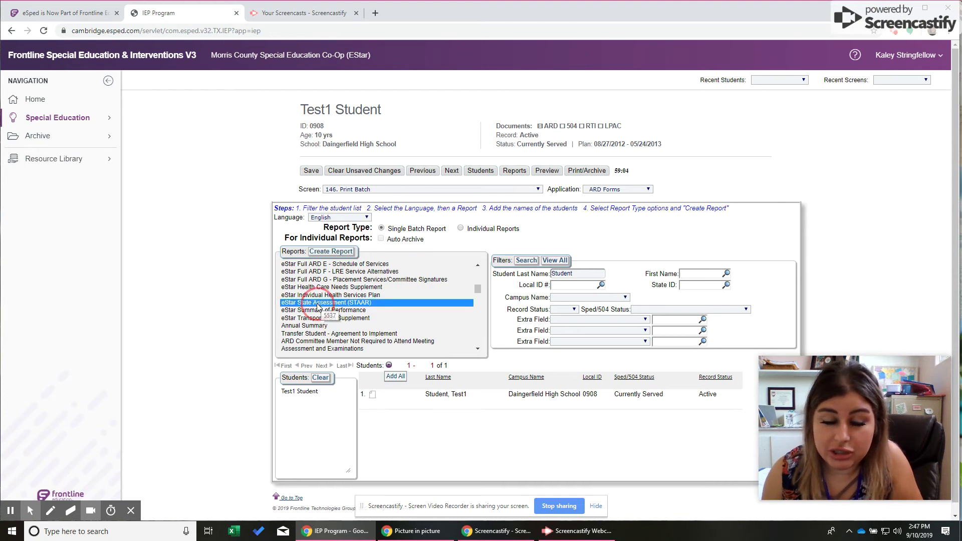
{"action": "left_click", "coordinate": [347, 252]}
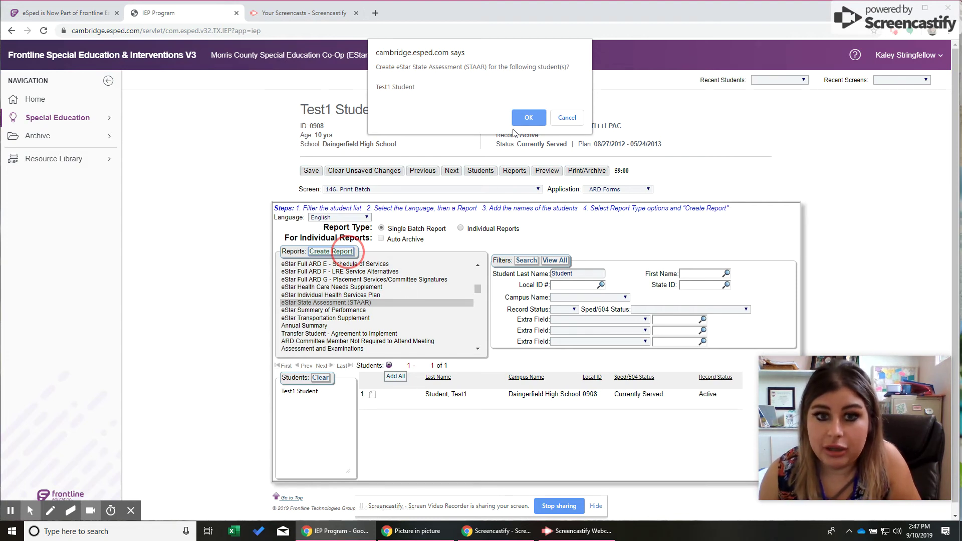
- Confirm the STAAR batch report and bring up the Print Viewer's Print Bundled Reports screen
{"action": "left_click", "coordinate": [526, 118]}
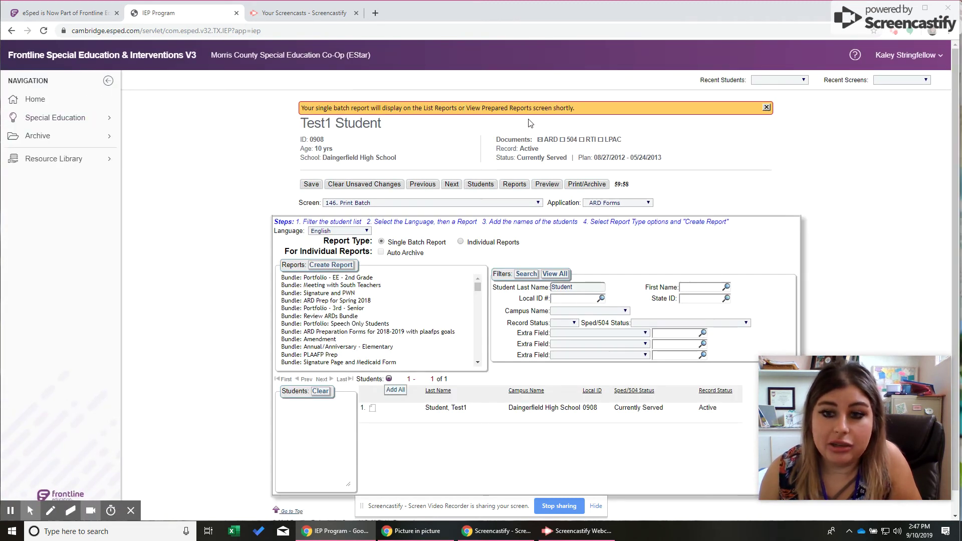
{"action": "left_click", "coordinate": [513, 203]}
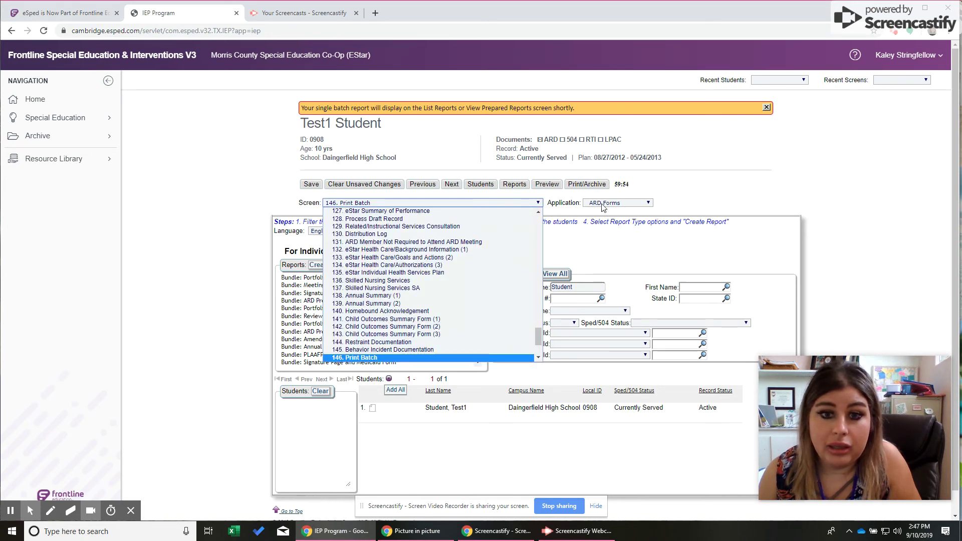
{"action": "left_click", "coordinate": [501, 158]}
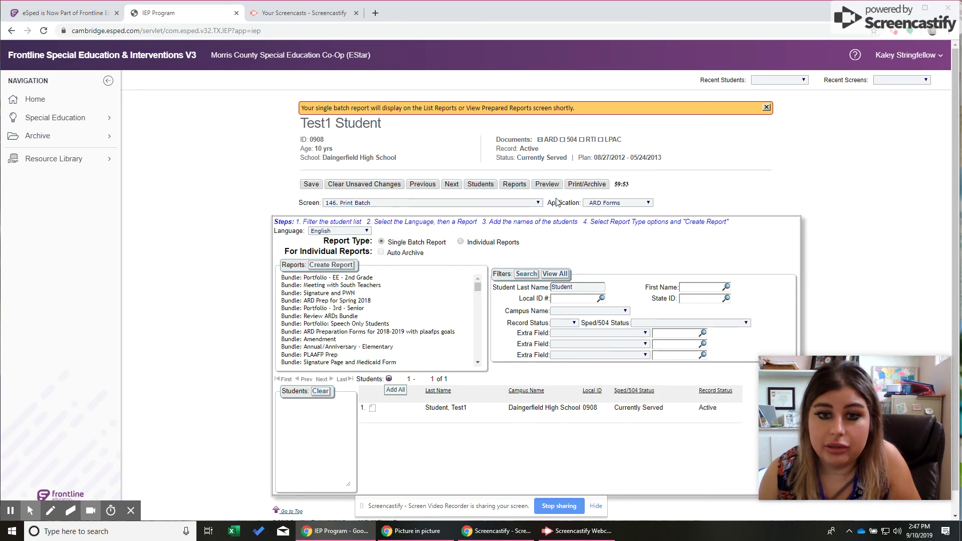
{"action": "left_click", "coordinate": [512, 185]}
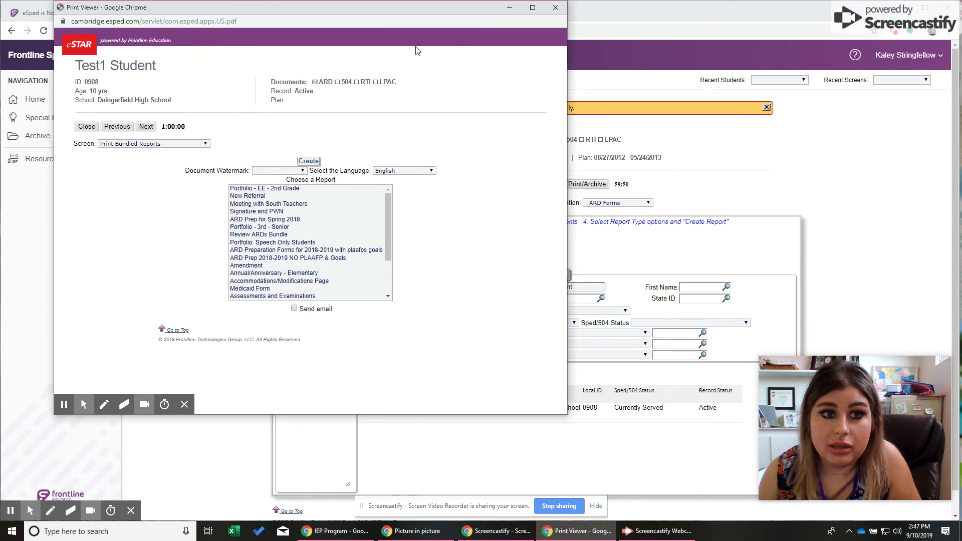
- Open the Screen dropdown and move down past 4. View Prepared Reports to View Archived Documents
{"action": "left_click", "coordinate": [194, 144]}
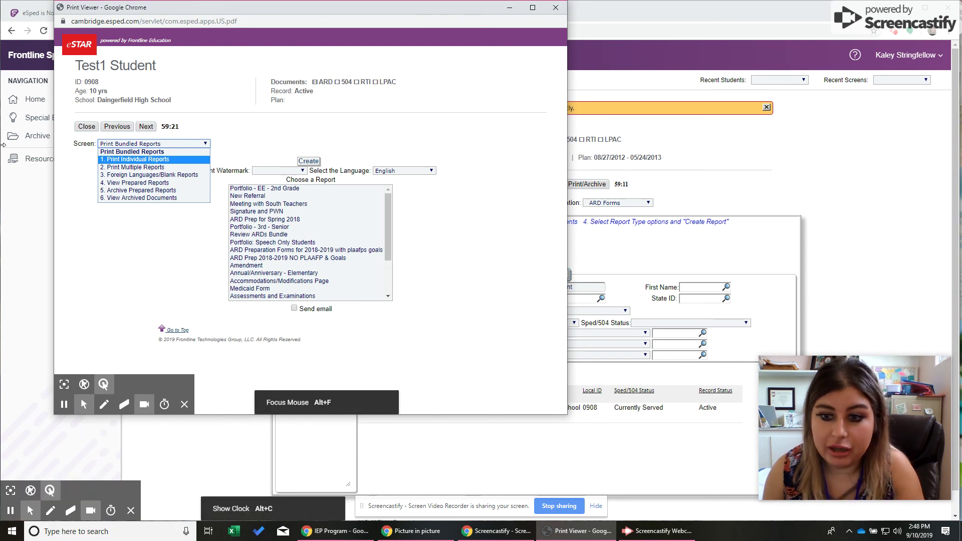
{"action": "key", "text": "Down"}
{"action": "key", "text": "Down"}
{"action": "key", "text": "Down"}
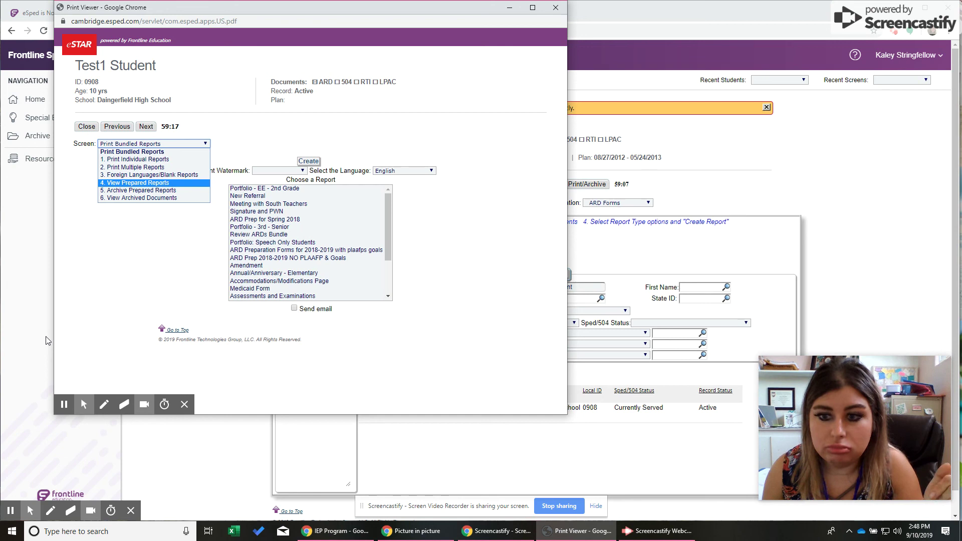
{"action": "key", "text": "Down"}
{"action": "key", "text": "Down"}
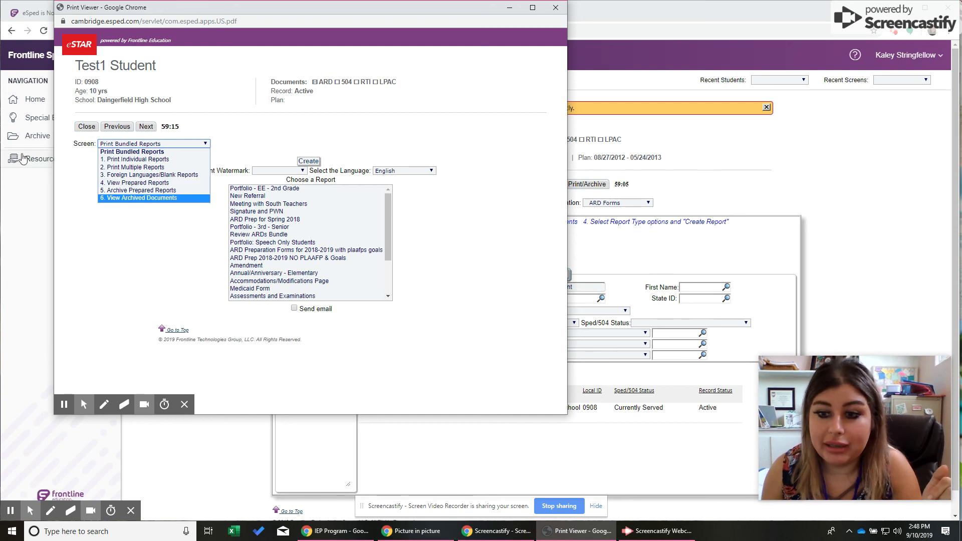